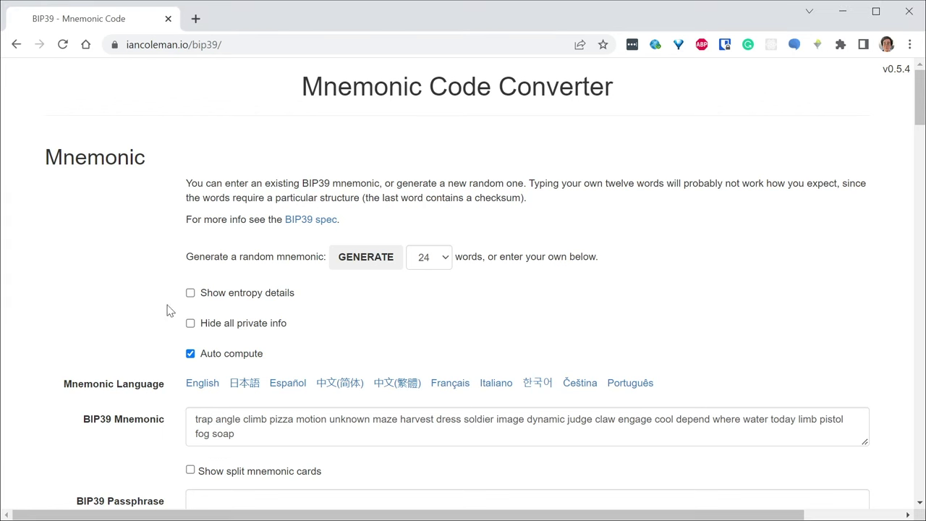
Step: Generate a new random 24-word BIP39 mnemonic and copy the full phrase
{"action": "left_click", "coordinate": [428, 263]}
{"action": "left_click", "coordinate": [353, 264]}
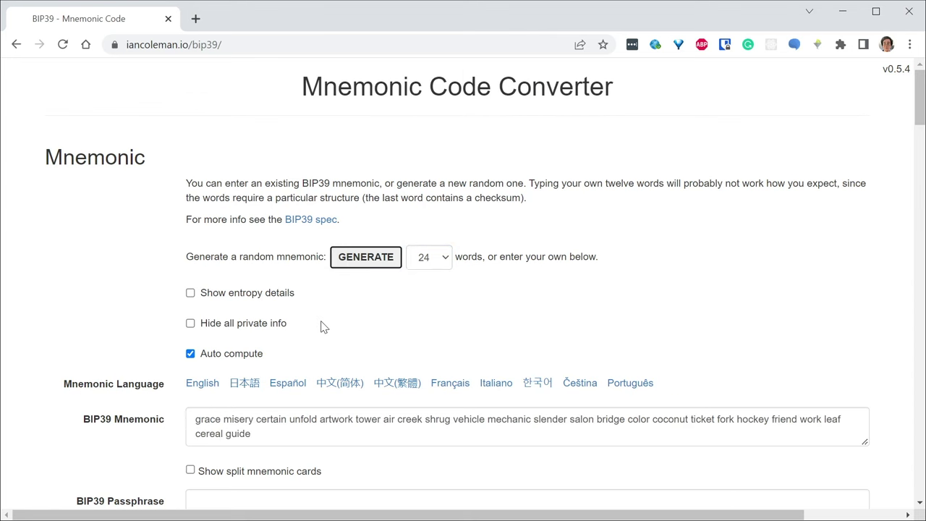
{"action": "scroll", "coordinate": [323, 325], "scroll_direction": "down", "scroll_amount": 1}
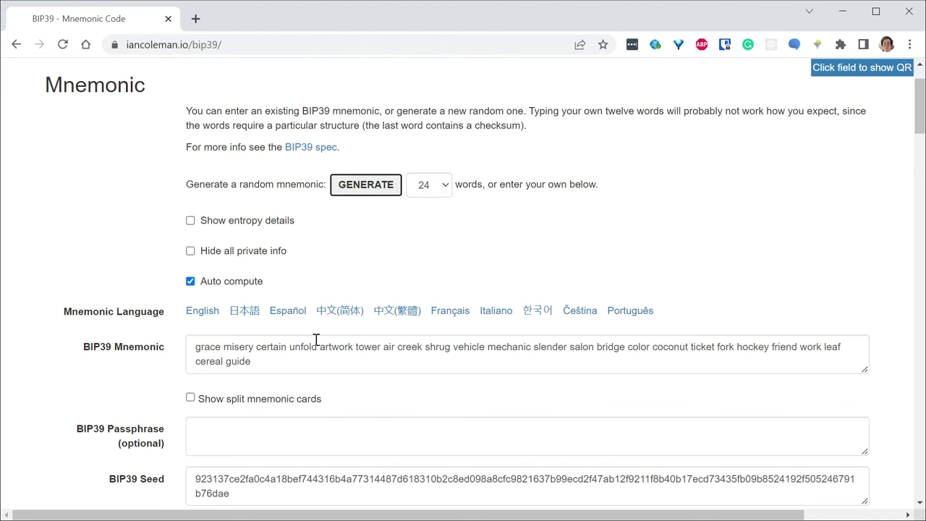
{"action": "left_click_drag", "start_coordinate": [255, 361], "coordinate": [181, 349]}
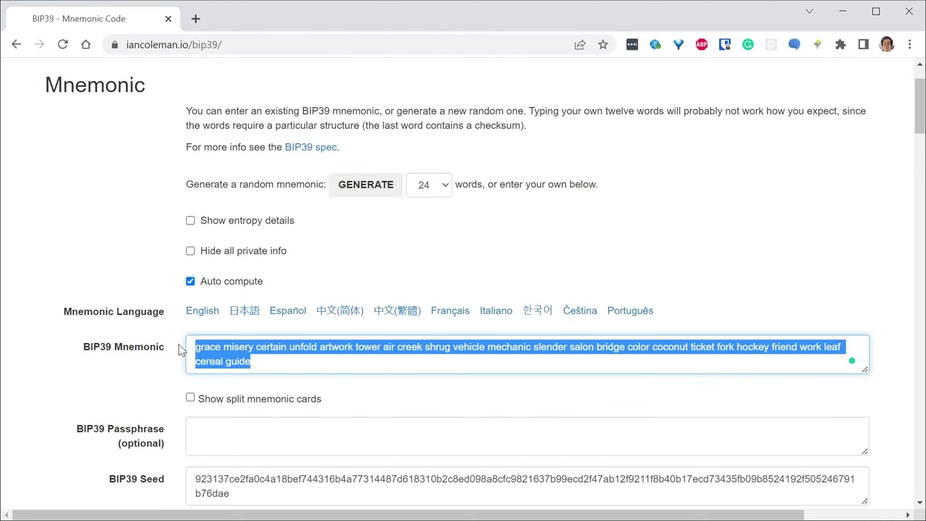
{"action": "key", "text": "ctrl+c"}
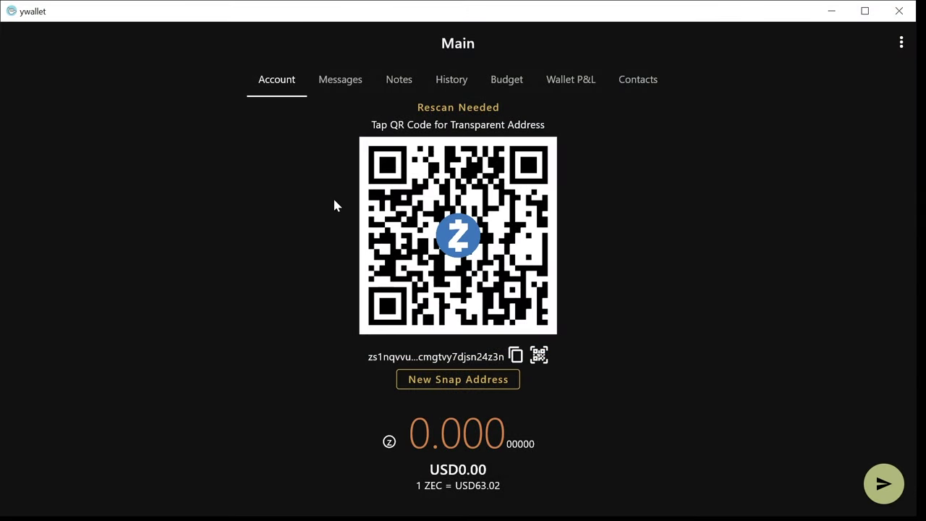
Step: Start a new account named 'Restore from Ledger'
{"action": "left_click", "coordinate": [905, 43]}
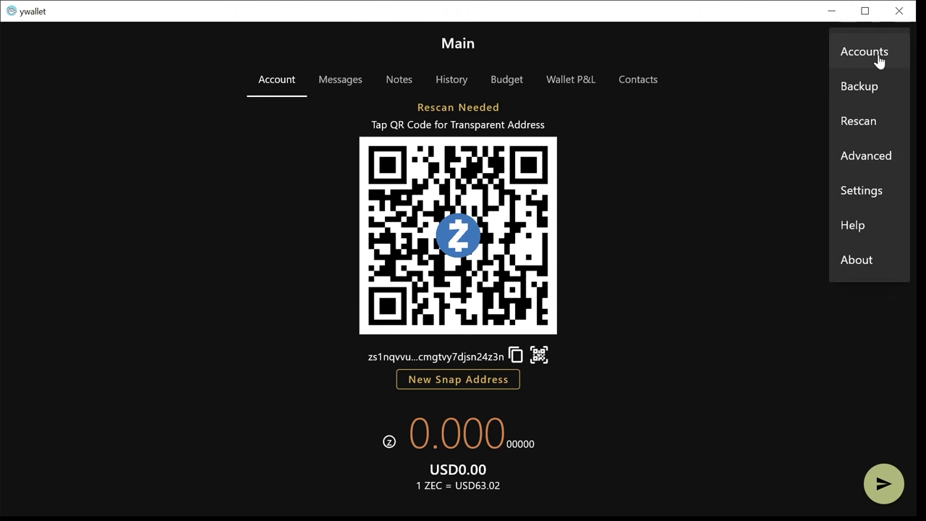
{"action": "left_click", "coordinate": [877, 61]}
{"action": "left_click", "coordinate": [881, 486]}
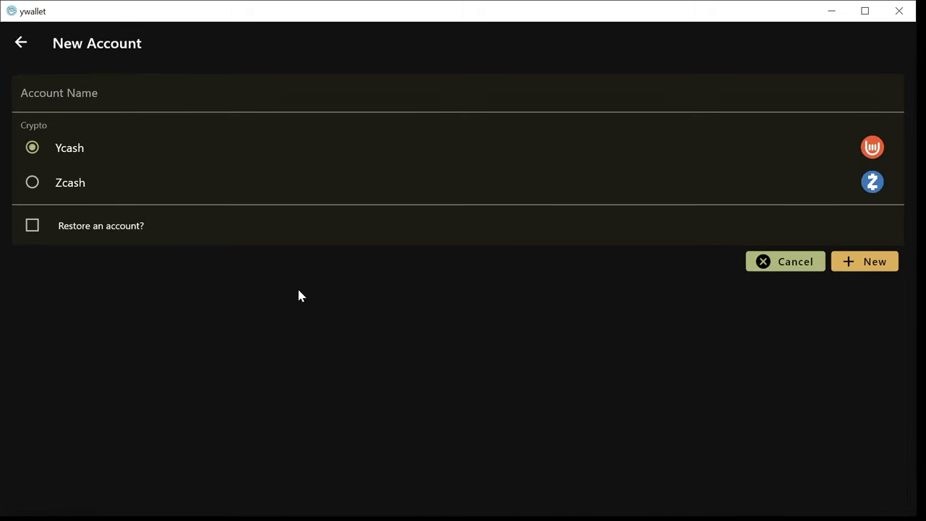
{"action": "left_click", "coordinate": [142, 87]}
{"action": "type", "text": "Restore from "}
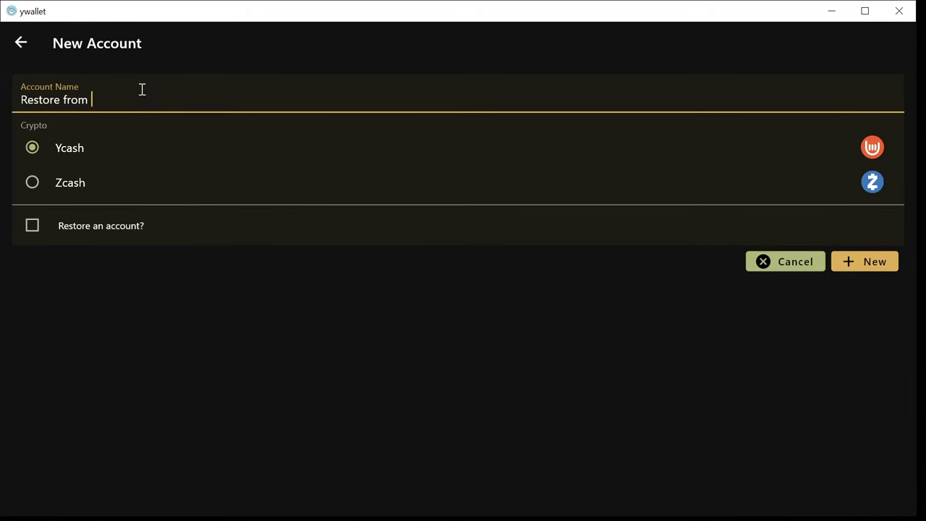
{"action": "type", "text": "Ledger"}
Step: Make it a restored Zcash account from the pasted 24-word seed and import it
{"action": "left_click", "coordinate": [32, 185]}
{"action": "left_click", "coordinate": [32, 233]}
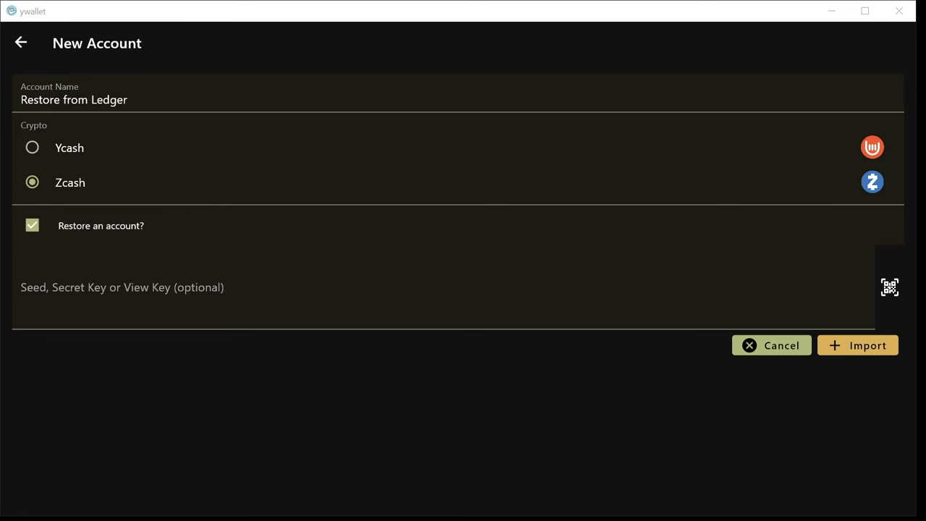
{"action": "left_click", "coordinate": [235, 271]}
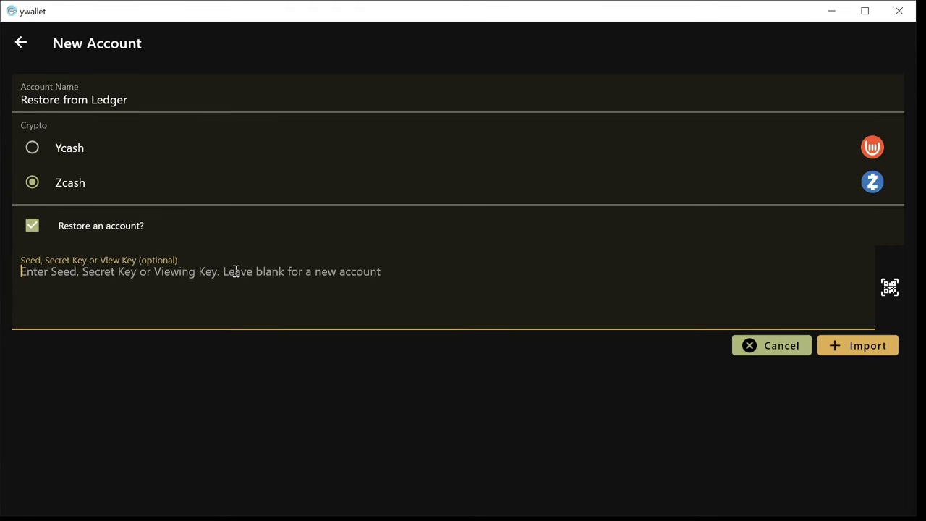
{"action": "key", "text": "ctrl+v"}
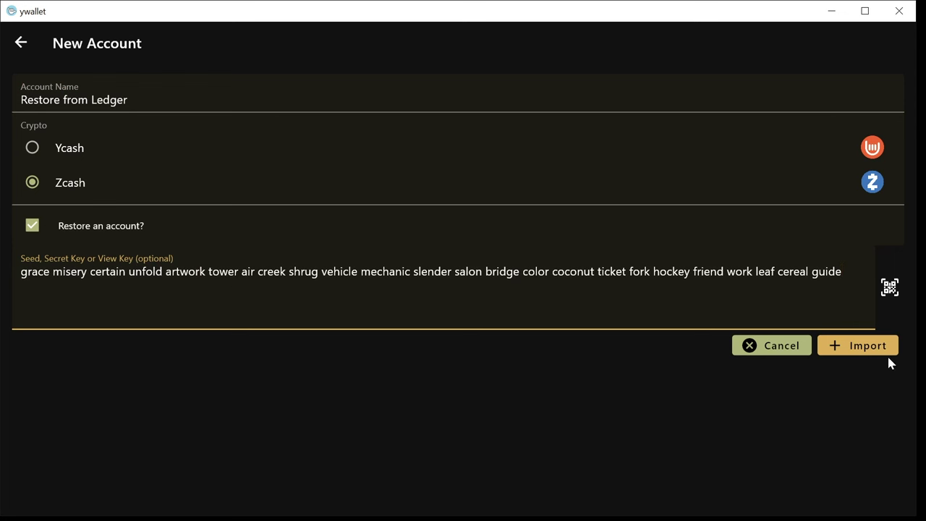
{"action": "left_click", "coordinate": [860, 349]}
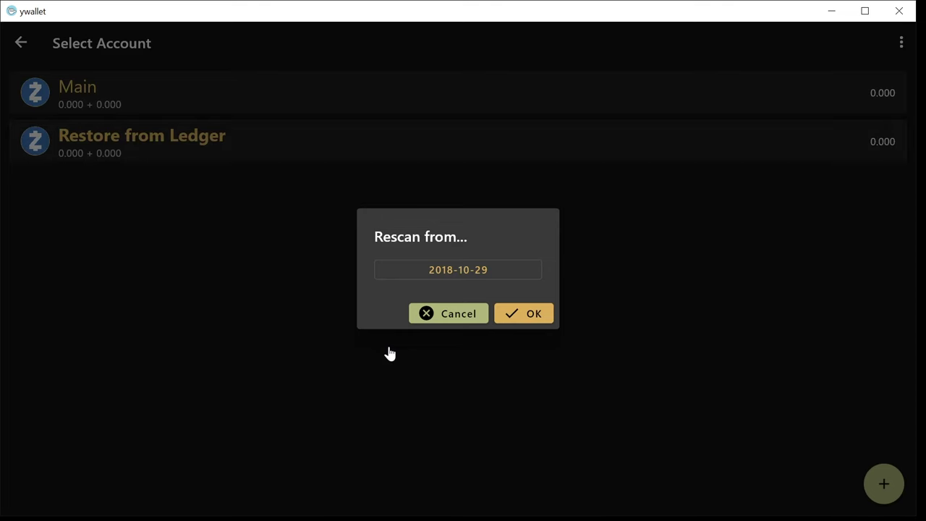
Step: Change the rescan start date from 2018-10-29 to 17 July 2022 and confirm the rescan
{"action": "left_click", "coordinate": [486, 271]}
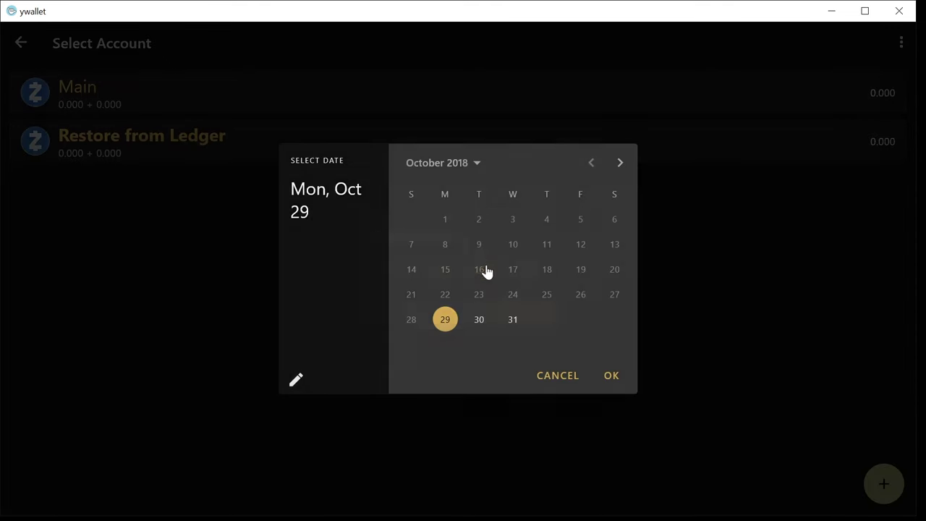
{"action": "left_click", "coordinate": [469, 166]}
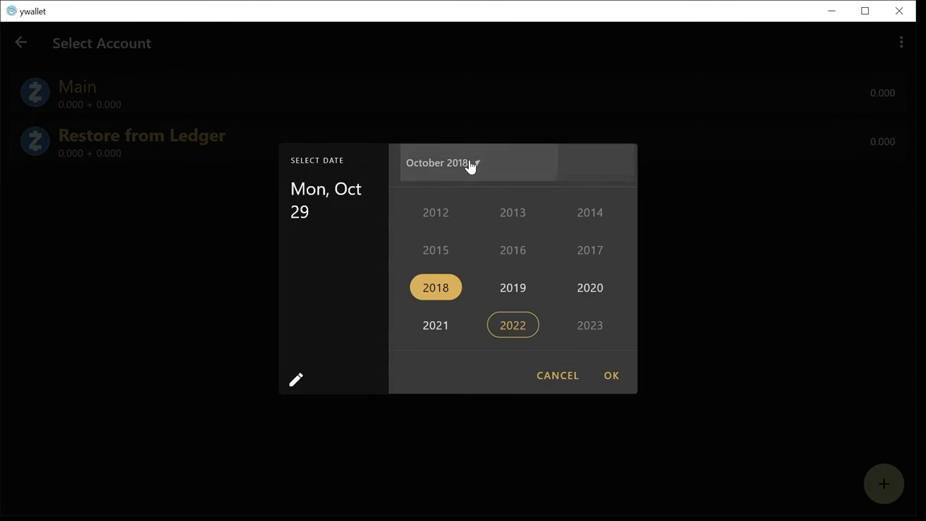
{"action": "left_click", "coordinate": [519, 327]}
{"action": "left_click", "coordinate": [403, 297]}
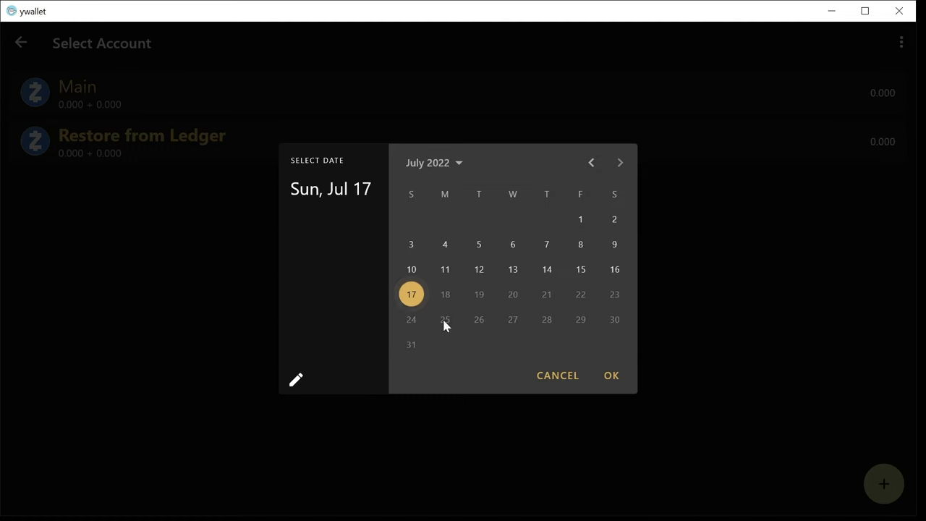
{"action": "left_click", "coordinate": [608, 377]}
{"action": "left_click", "coordinate": [528, 319]}
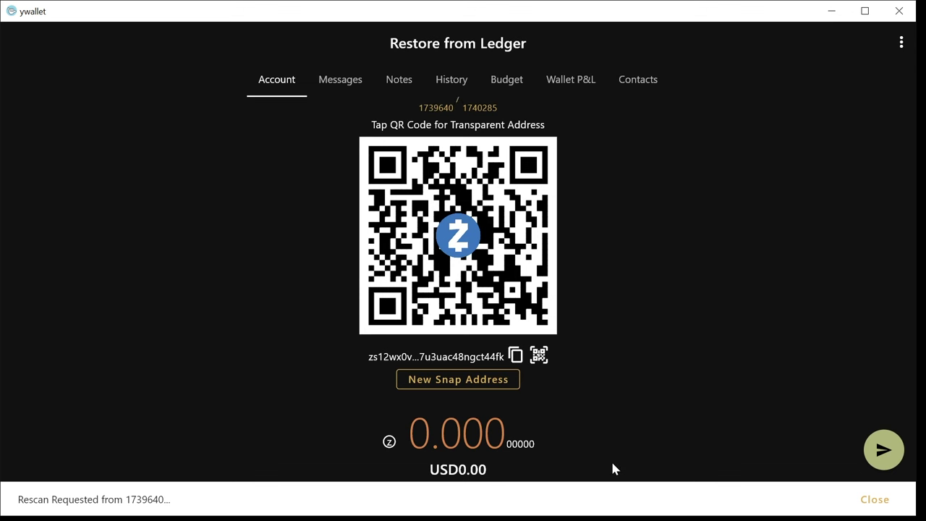
Step: Start syncing Restore from Ledger to the latest block and display its transparent t1 address
{"action": "left_click", "coordinate": [875, 500]}
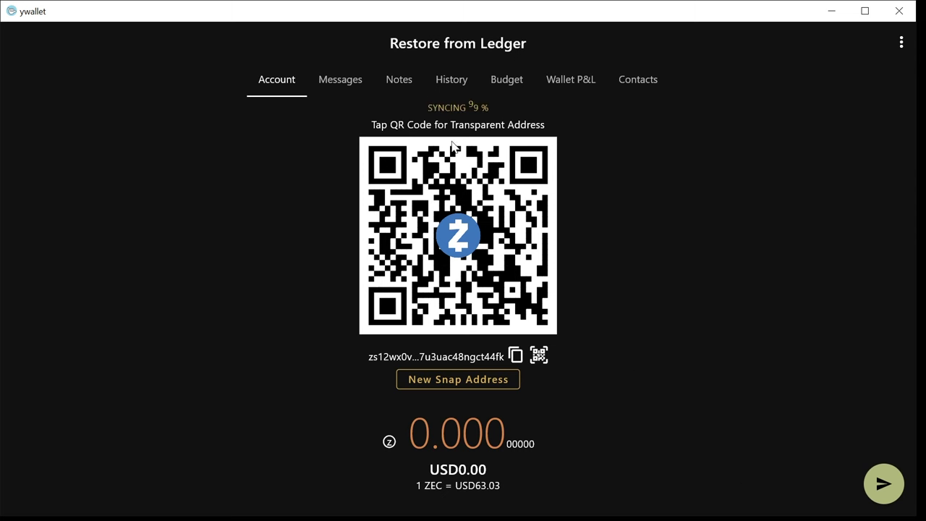
{"action": "left_click", "coordinate": [448, 108]}
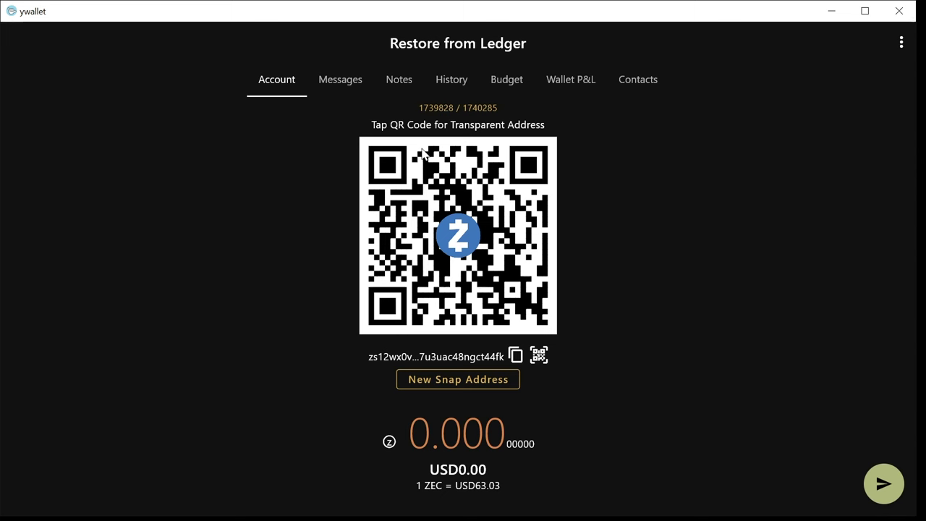
{"action": "left_click", "coordinate": [442, 110]}
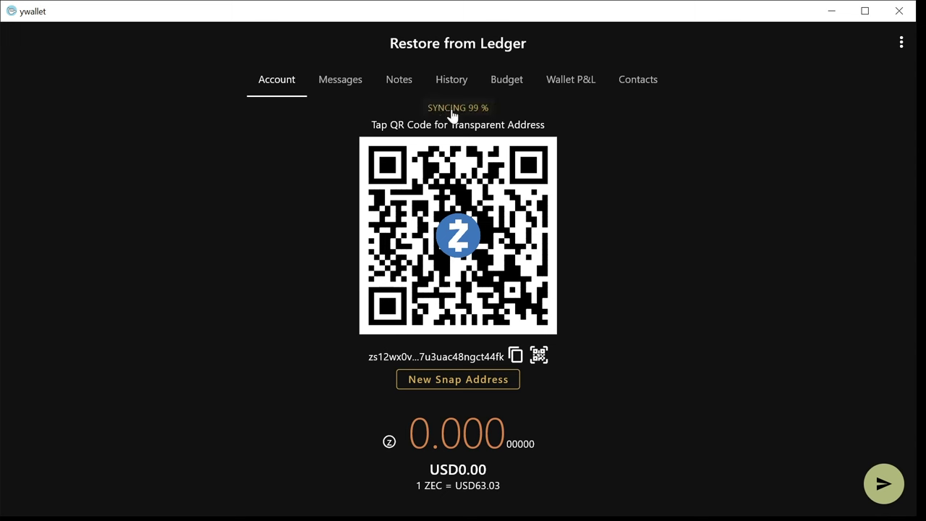
{"action": "left_click", "coordinate": [453, 110]}
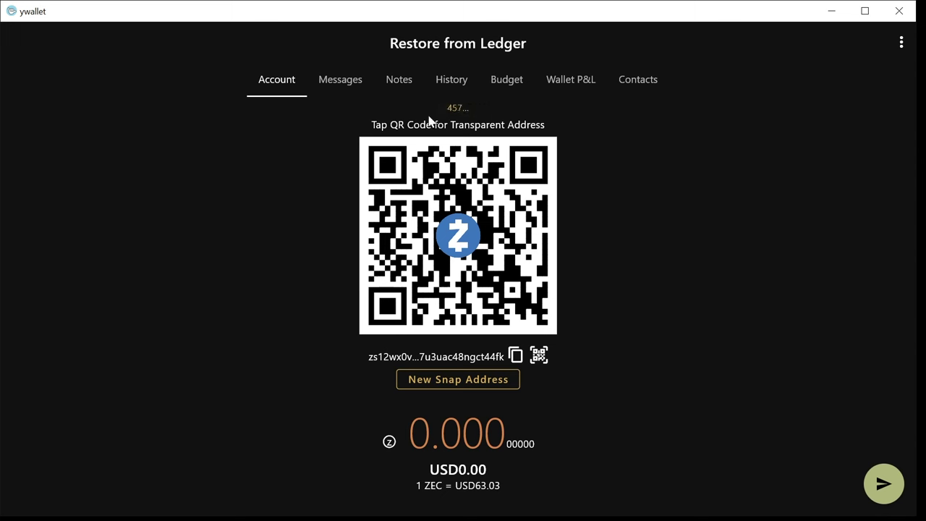
{"action": "left_click", "coordinate": [455, 108]}
{"action": "left_click", "coordinate": [449, 112]}
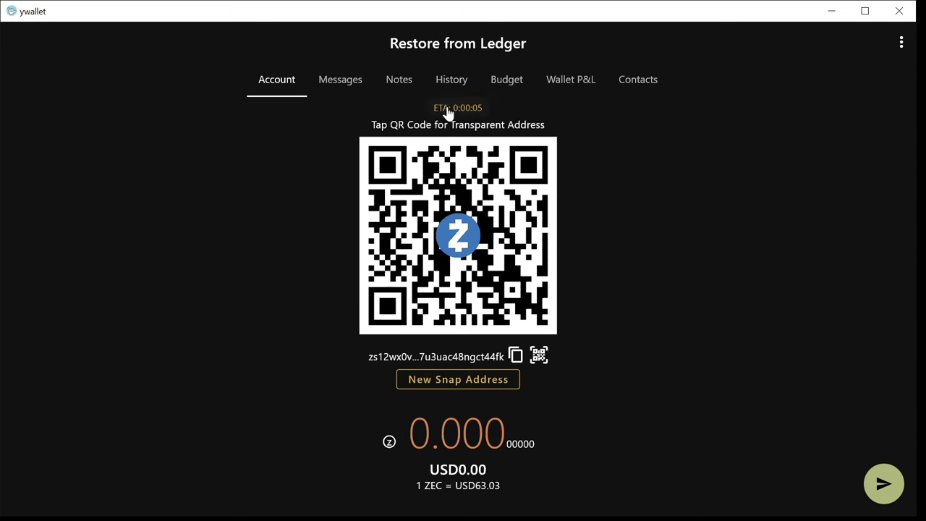
{"action": "left_click", "coordinate": [448, 113]}
{"action": "left_click", "coordinate": [460, 246]}
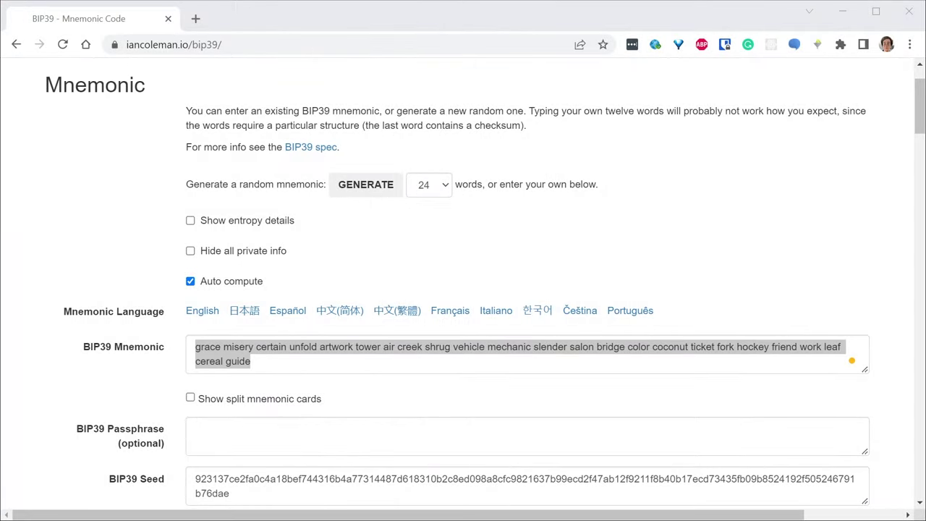
Step: Select ZEC - Zcash as the coin and scroll to the m/44'/133'/0'/0 derived addresses
{"action": "left_click", "coordinate": [36, 206]}
{"action": "scroll", "coordinate": [36, 206], "scroll_direction": "down", "scroll_amount": 5}
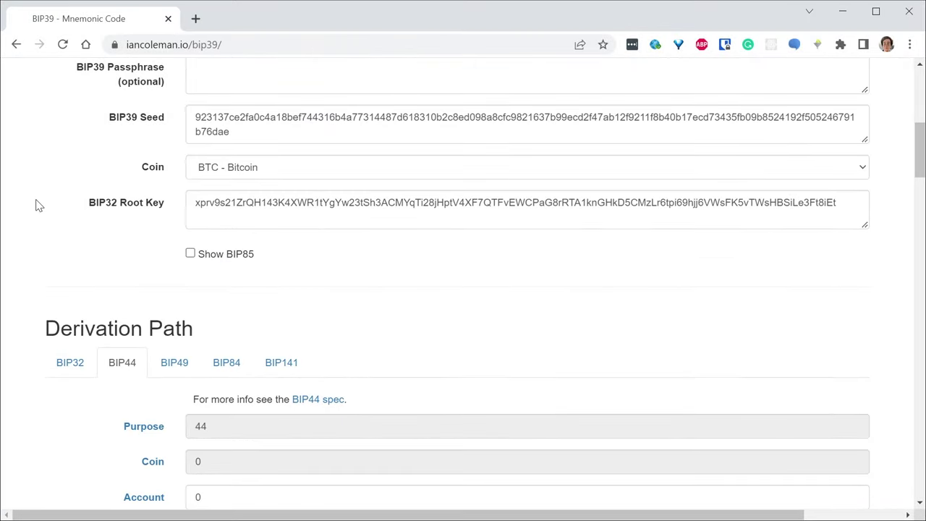
{"action": "scroll", "coordinate": [35, 205], "scroll_direction": "down", "scroll_amount": 10}
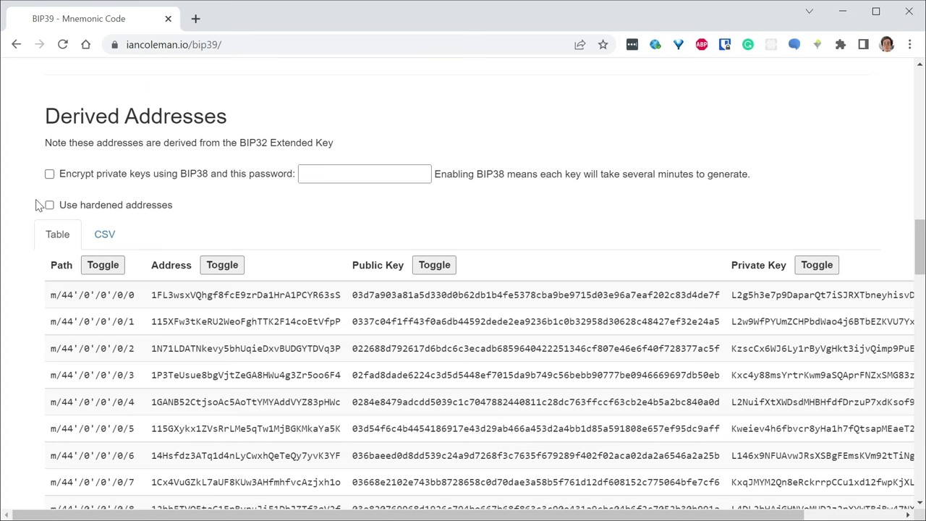
{"action": "scroll", "coordinate": [50, 215], "scroll_direction": "up", "scroll_amount": 10}
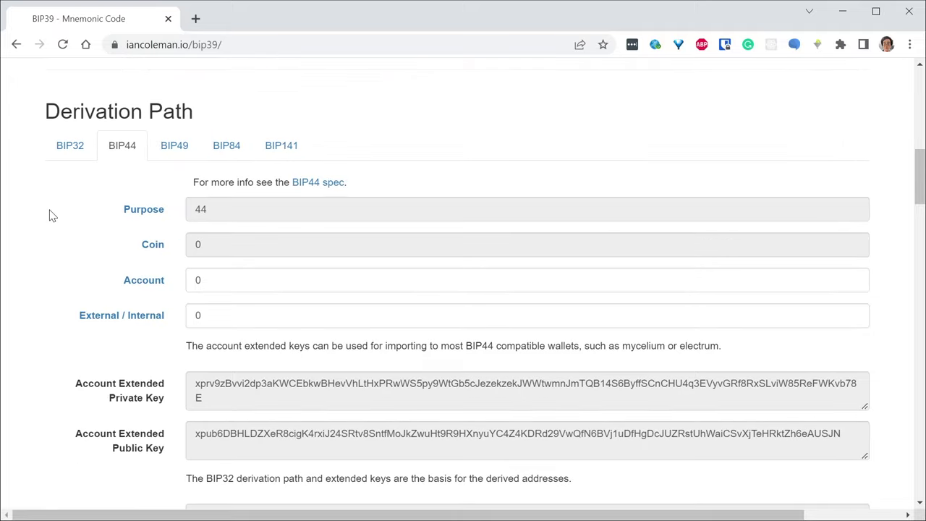
{"action": "scroll", "coordinate": [50, 213], "scroll_direction": "up", "scroll_amount": 4}
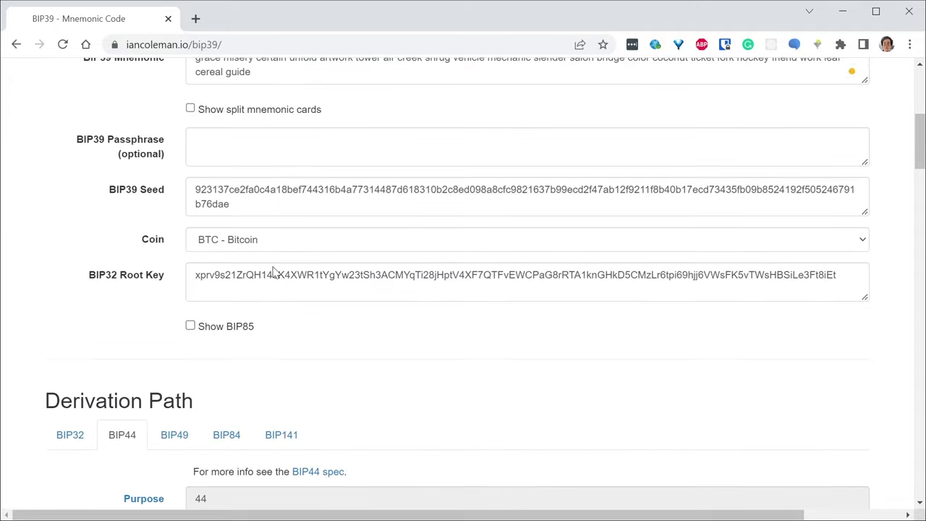
{"action": "left_click", "coordinate": [273, 244]}
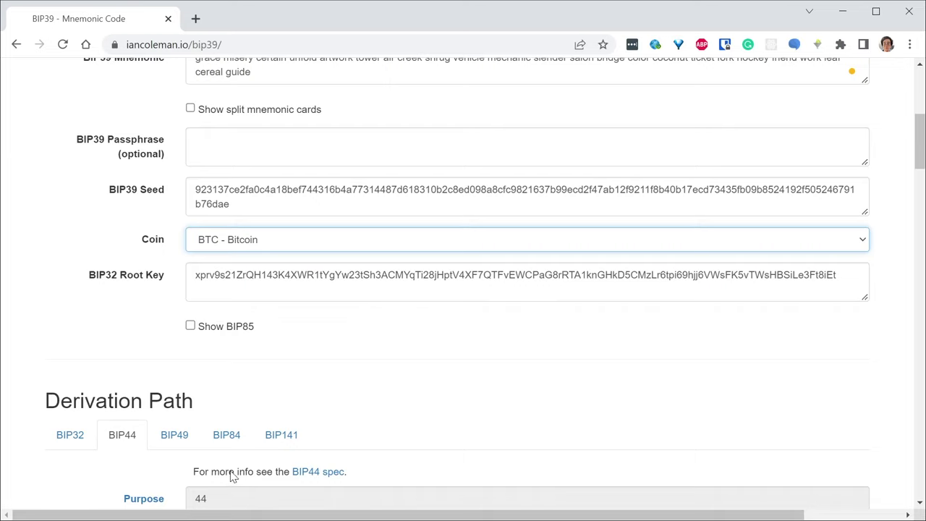
{"action": "type", "text": "zec"}
{"action": "left_click", "coordinate": [75, 325]}
{"action": "scroll", "coordinate": [74, 325], "scroll_direction": "down", "scroll_amount": 10}
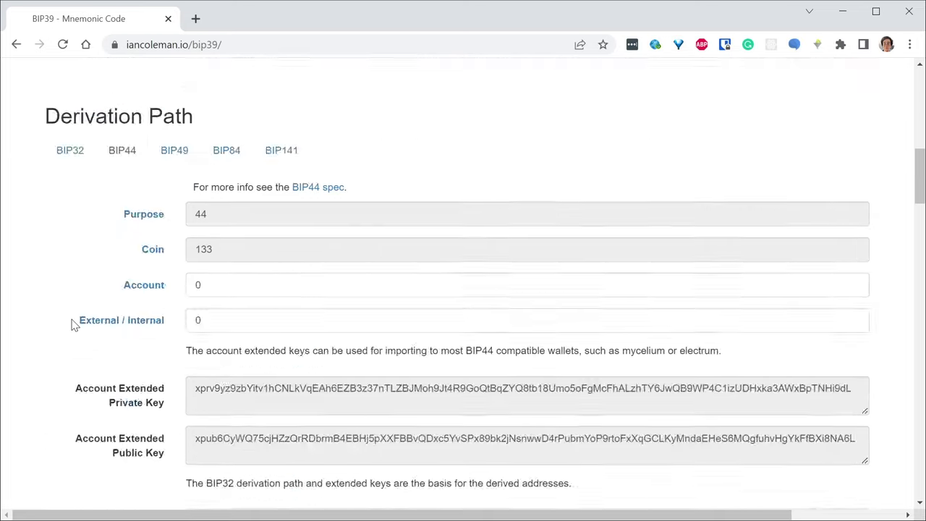
{"action": "scroll", "coordinate": [72, 325], "scroll_direction": "down", "scroll_amount": 5}
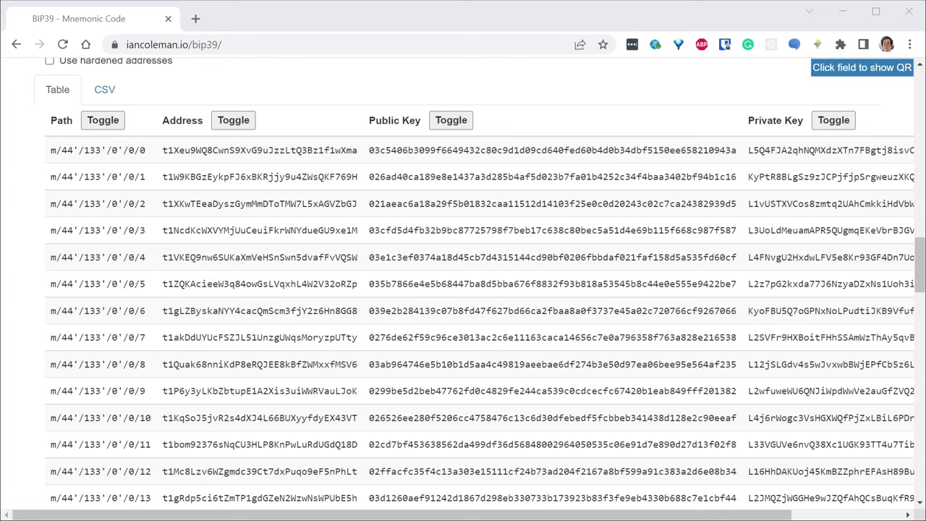
Step: Change the BIP44 Account value to 1 and review the m/44'/133'/1'/0 derived addresses
{"action": "scroll", "coordinate": [463, 283], "scroll_direction": "up", "scroll_amount": 3}
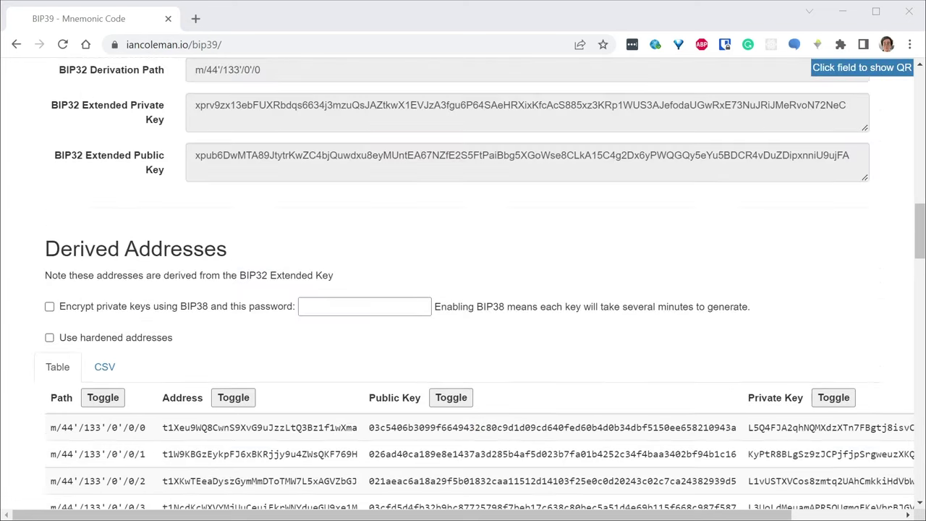
{"action": "scroll", "coordinate": [463, 282], "scroll_direction": "up", "scroll_amount": 6}
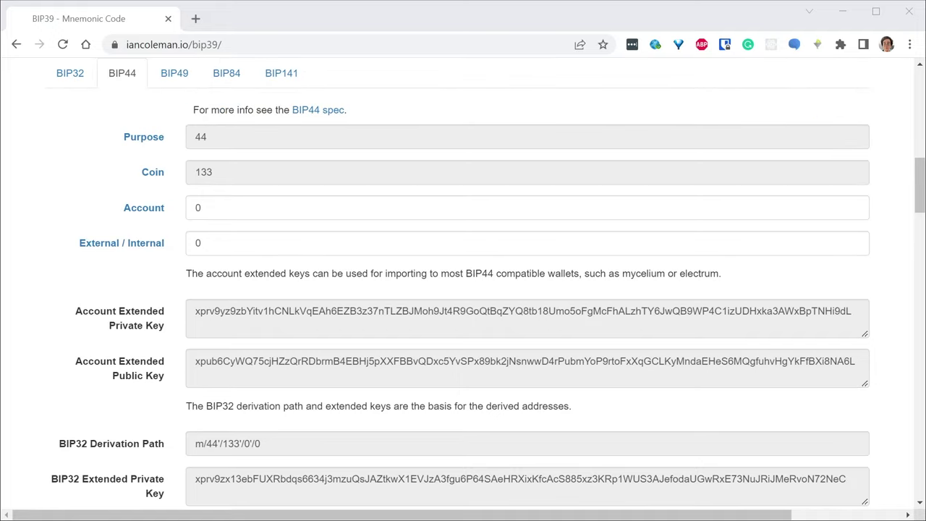
{"action": "left_click_drag", "start_coordinate": [246, 208], "coordinate": [178, 209]}
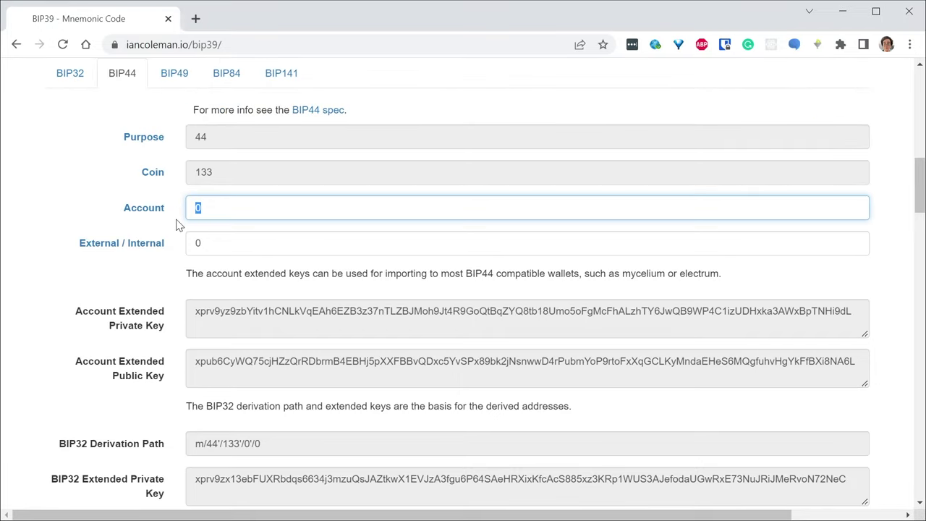
{"action": "type", "text": "1"}
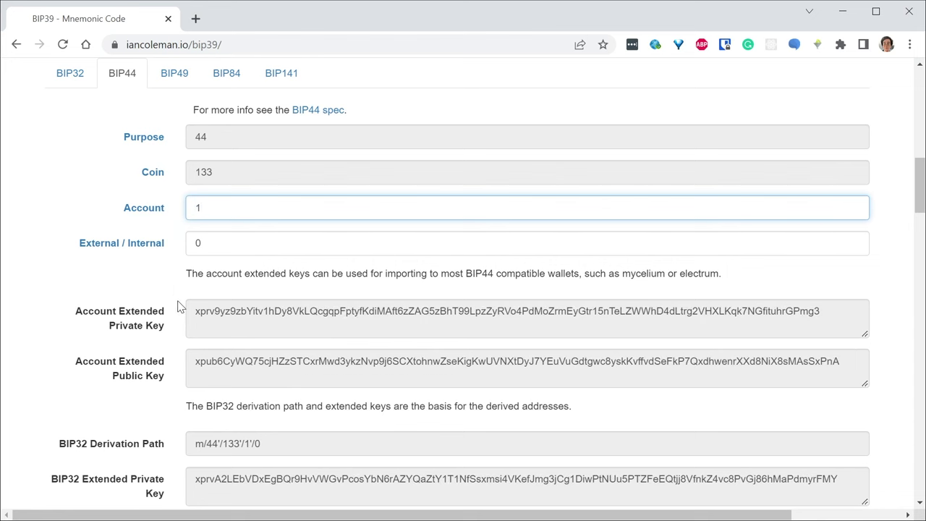
{"action": "scroll", "coordinate": [180, 306], "scroll_direction": "down", "scroll_amount": 6}
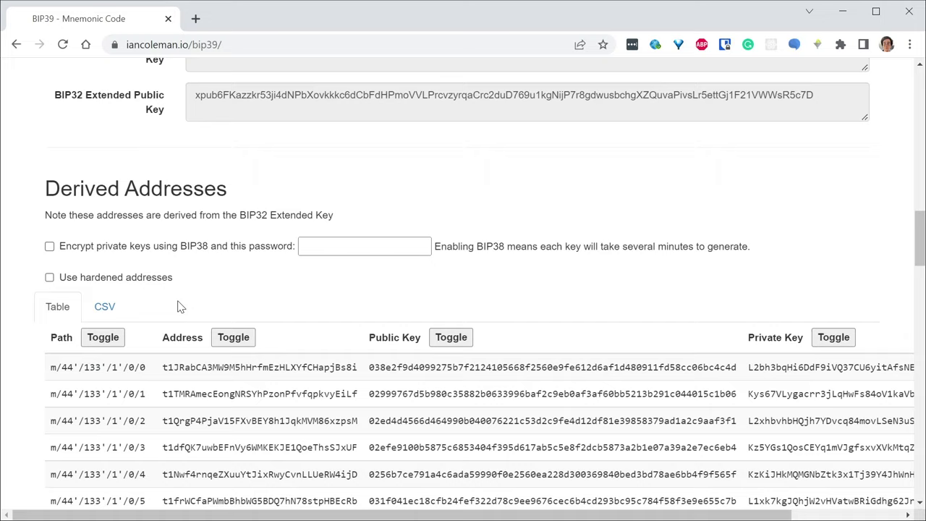
{"action": "scroll", "coordinate": [180, 307], "scroll_direction": "down", "scroll_amount": 1}
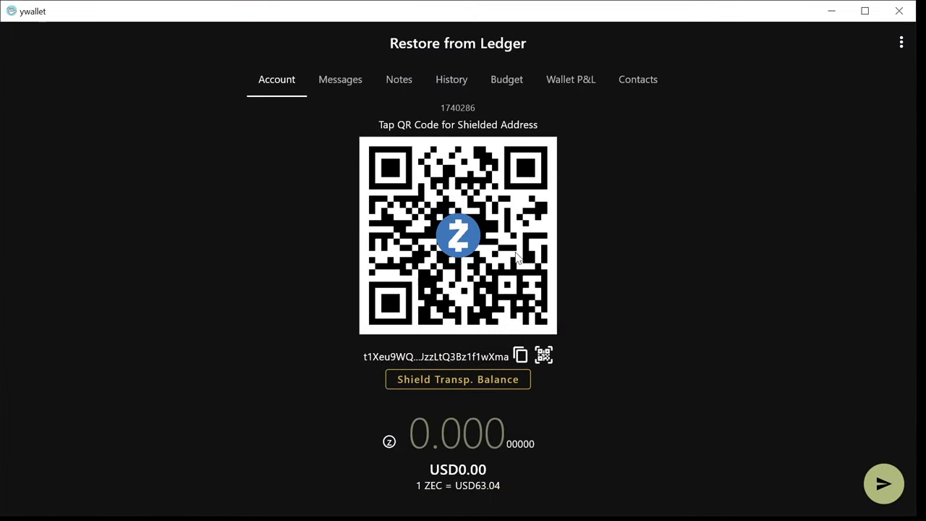
Step: Change the transparent key's derivation path to m/44'/133'/1'/0/0, then return to the browser
{"action": "left_click", "coordinate": [518, 257]}
{"action": "left_click", "coordinate": [452, 278]}
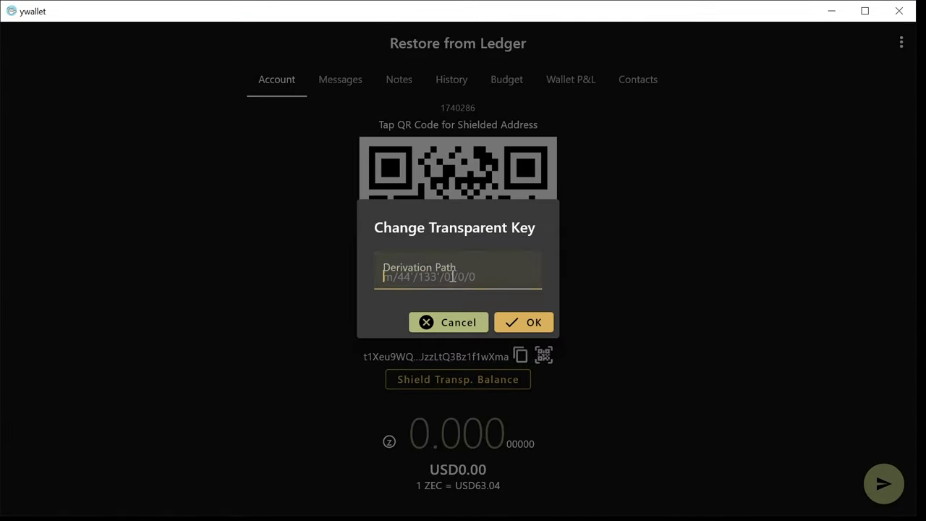
{"action": "type", "text": "m/"}
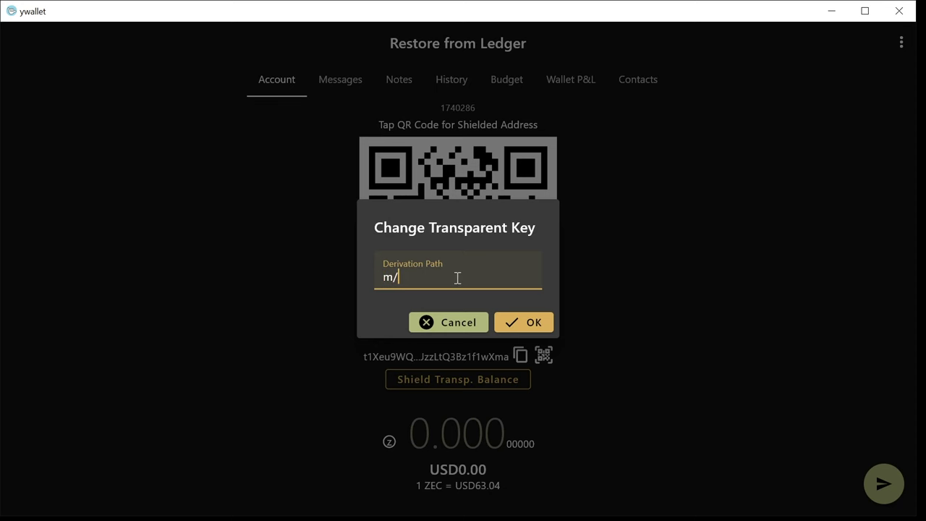
{"action": "type", "text": "44'/133'/1'/0/0"}
{"action": "left_click", "coordinate": [530, 323]}
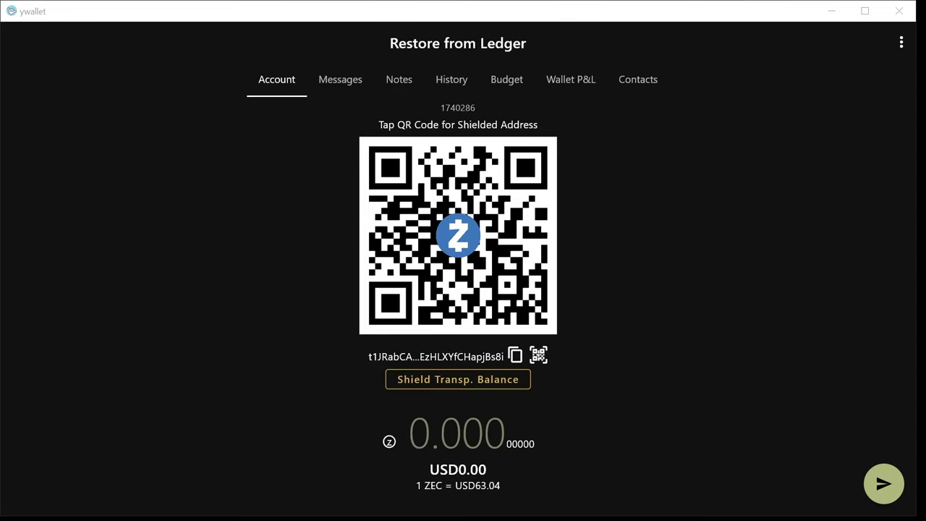
{"action": "key", "text": "alt+Tab"}
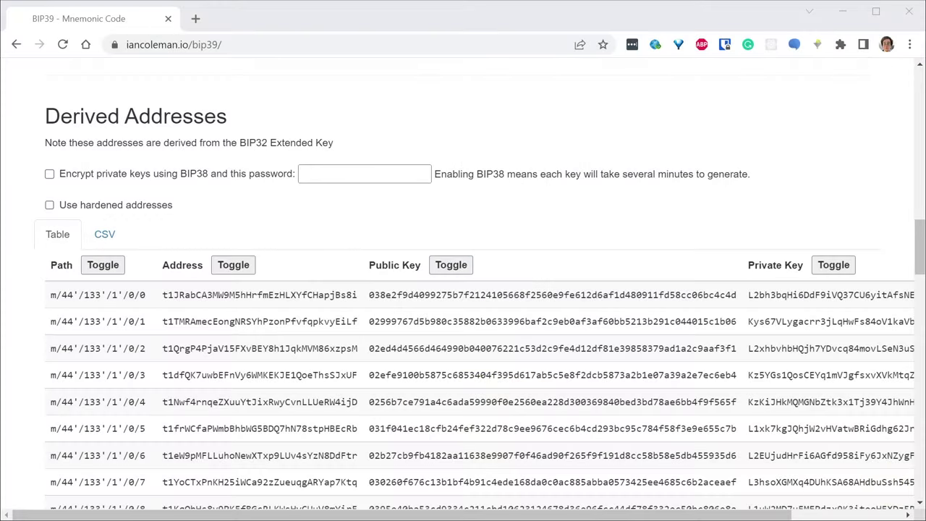